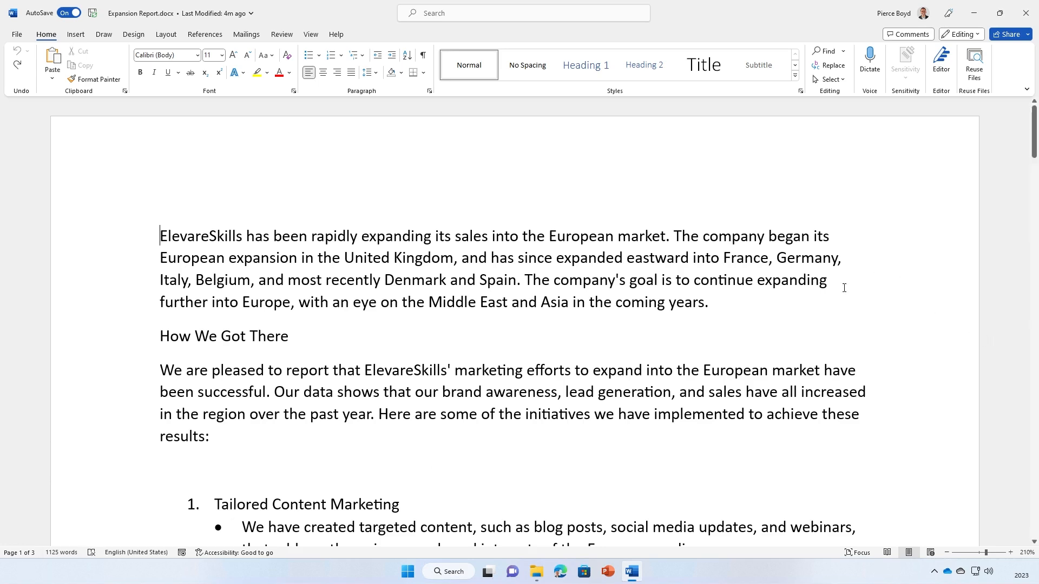
# Review the Expansion Report from the opening paragraph through its marketing, expansion, sales data and future sections, and return to the beginning.
pyautogui.click(255, 221)
pyautogui.scroll(-7, 424, 291)
pyautogui.scroll(-10, 425, 302)
pyautogui.scroll(-10, 424, 307)
pyautogui.scroll(-10, 419, 313)
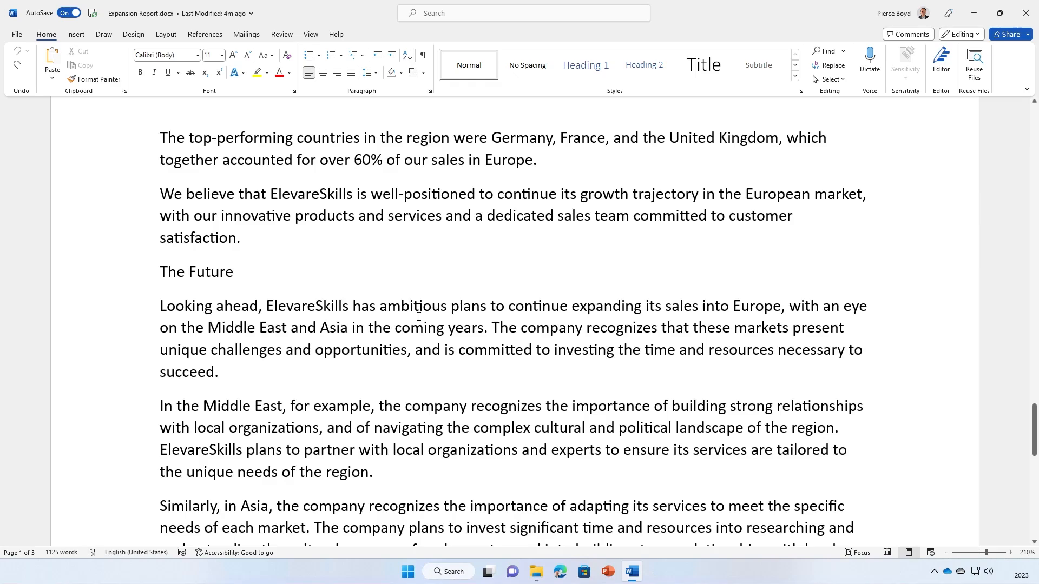
pyautogui.scroll(-8, 419, 316)
pyautogui.scroll(6, 419, 317)
pyautogui.scroll(10, 419, 316)
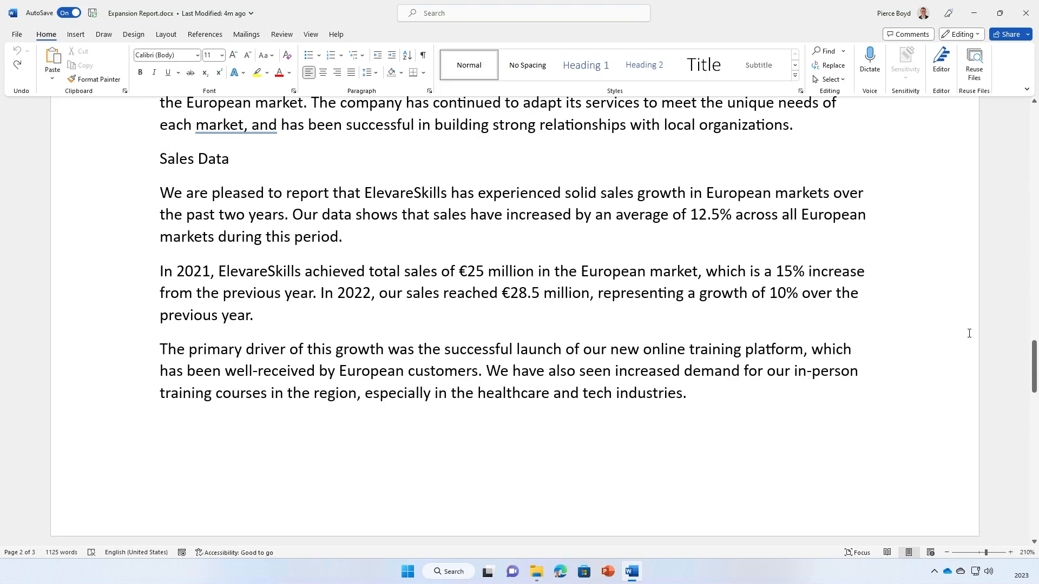
pyautogui.moveTo(1033, 371); pyautogui.dragTo(1031, 135)
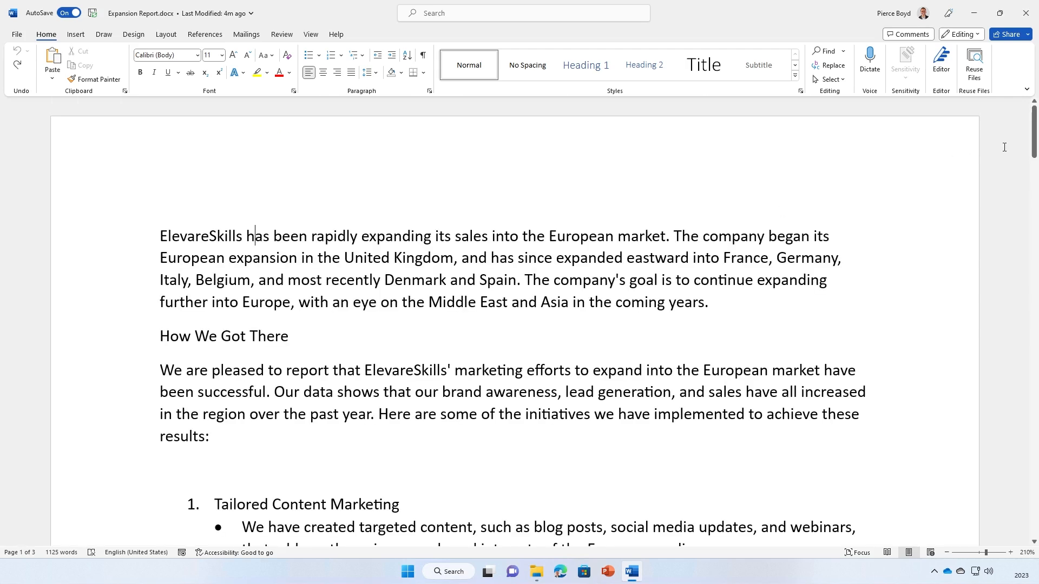
pyautogui.moveTo(1033, 152); pyautogui.dragTo(1026, 331)
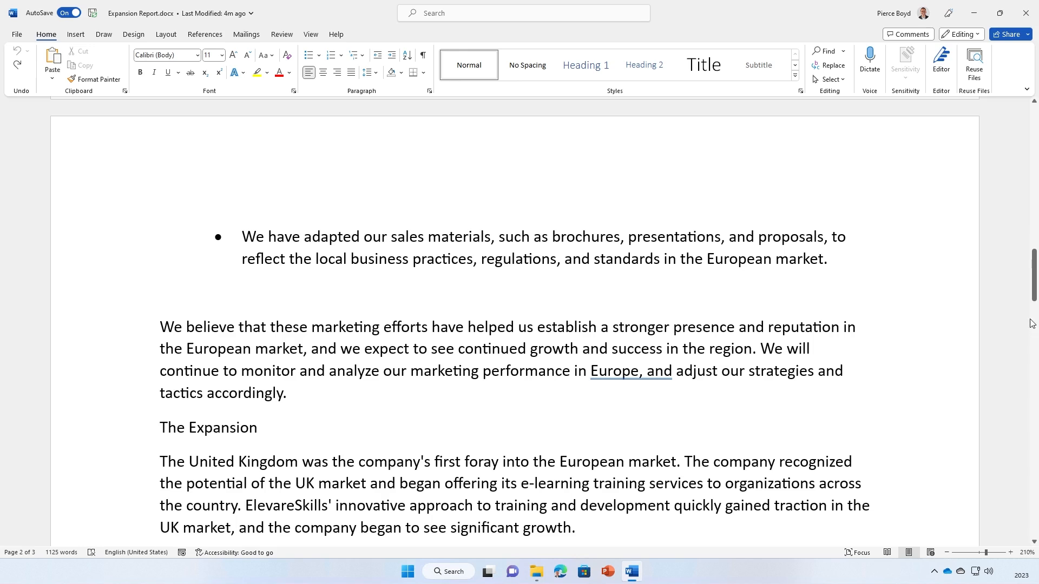
pyautogui.moveTo(1034, 291); pyautogui.dragTo(1034, 147)
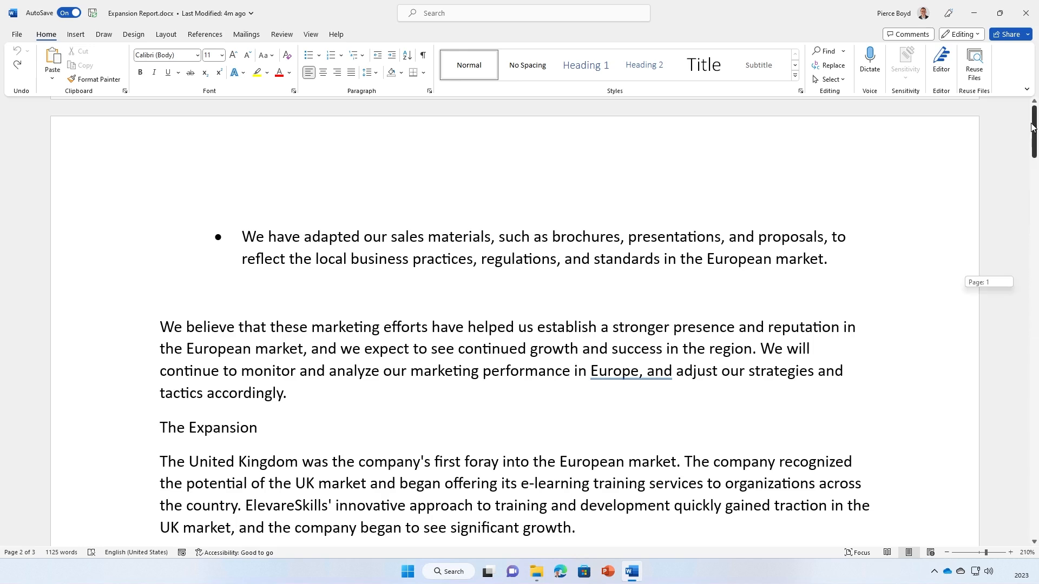
# Place the insertion point at the very beginning of the report, before "ElevareSkills" in the opening paragraph.
pyautogui.click(160, 236)
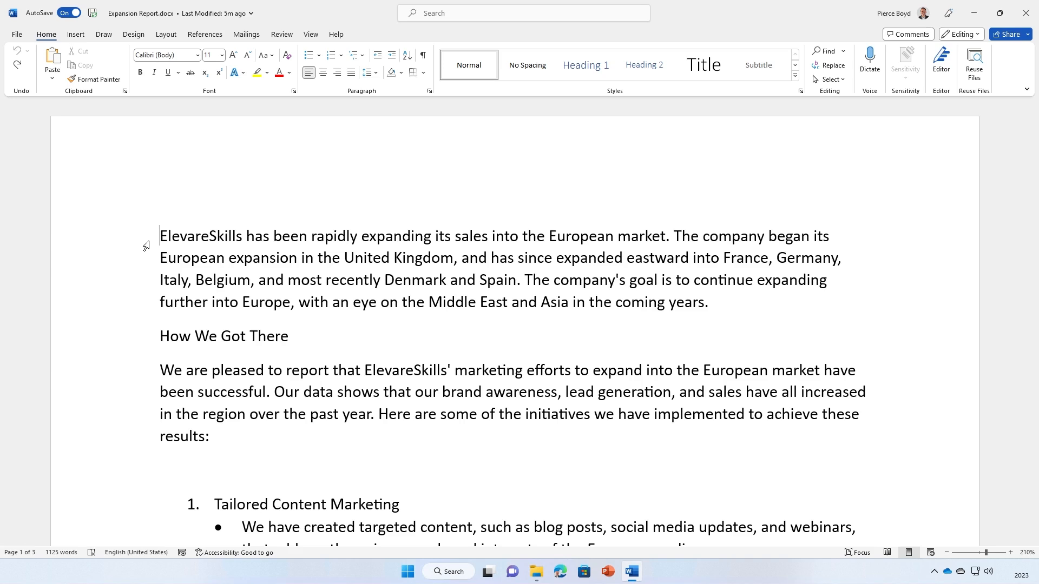
# Move the insertion point character by character through "ElevareSkills has been" and back to the start of the opening paragraph.
pyautogui.press('Right')
pyautogui.press('Right')
pyautogui.press('Right')
pyautogui.press('Right')
pyautogui.press('Right')
pyautogui.press('Right')
pyautogui.press('Right')
pyautogui.press('Right')
pyautogui.press('Right')
pyautogui.press('Right')
pyautogui.press('Right')
pyautogui.press('Right')
pyautogui.press('Right')
pyautogui.press('Right')
pyautogui.press('Right')
pyautogui.press('Right')
pyautogui.press('Right')
pyautogui.press('Right')
pyautogui.press('Right')
pyautogui.press('Right')
pyautogui.press('Right')
pyautogui.press('Right')
pyautogui.press('Right')
pyautogui.press('Left')
pyautogui.press('Left')
pyautogui.press('Left')
pyautogui.press('Left')
pyautogui.press('Left')
pyautogui.press('Left')
pyautogui.press('Left')
pyautogui.press('Left')
pyautogui.press('Left')
pyautogui.press('Left')
pyautogui.press('Left')
pyautogui.press('Left')
pyautogui.press('Left')
pyautogui.press('Left')
pyautogui.press('Left')
pyautogui.press('Left')
pyautogui.press('Left')
pyautogui.press('Left')
pyautogui.press('Left')
pyautogui.press('Left')
pyautogui.press('Left')
pyautogui.press('Left')
pyautogui.press('Left')
# Move the insertion point down nine lines, one line at a time, and return it to the first line of the report.
pyautogui.press('Down')
pyautogui.press('Down')
pyautogui.press('Down')
pyautogui.press('Down')
pyautogui.press('Down')
pyautogui.press('Down')
pyautogui.press('Down')
pyautogui.press('Down')
pyautogui.press('Down')
pyautogui.press('Up')
pyautogui.press('Up')
pyautogui.press('Up')
pyautogui.press('Up')
pyautogui.press('Up')
pyautogui.press('Up')
pyautogui.press('Up')
pyautogui.press('Up')
pyautogui.press('Up')
# Place the insertion point before "its sales" in the first line, and move it three lines down and back up twice.
pyautogui.click(436, 236)
pyautogui.press('Down')
pyautogui.press('Down')
pyautogui.press('Down')
pyautogui.press('Up')
pyautogui.press('Up')
pyautogui.press('Up')
pyautogui.press('Down')
pyautogui.press('Down')
pyautogui.press('Down')
pyautogui.press('Up')
pyautogui.press('Up')
pyautogui.press('Up')
# Move the insertion point character by character from "its sales" into the second line of the opening paragraph and back to the first line.
pyautogui.press('Right')
pyautogui.press('Right')
pyautogui.press('Right')
pyautogui.press('Right')
pyautogui.press('Right')
pyautogui.press('Right')
pyautogui.press('Right')
pyautogui.press('Right')
pyautogui.press('Right')
pyautogui.press('Right')
pyautogui.press('Right')
pyautogui.press('Right')
pyautogui.press('Right')
pyautogui.press('Right')
pyautogui.press('Right')
pyautogui.press('Right')
pyautogui.press('Right')
pyautogui.press('Right')
pyautogui.press('Right')
pyautogui.press('Right')
pyautogui.press('Right')
pyautogui.press('Right')
pyautogui.press('Right')
pyautogui.press('Right')
pyautogui.press('Right')
pyautogui.press('Right')
pyautogui.press('Right')
pyautogui.press('Right')
pyautogui.press('Right')
pyautogui.press('Right')
pyautogui.press('Right')
pyautogui.press('Right')
pyautogui.press('Right')
pyautogui.press('Right')
pyautogui.press('Right')
pyautogui.press('Right')
pyautogui.press('Right')
pyautogui.press('Right')
pyautogui.press('Right')
pyautogui.press('Right')
pyautogui.press('Right')
pyautogui.press('Right')
pyautogui.press('Right')
pyautogui.press('Right')
pyautogui.press('Right')
pyautogui.press('Right')
pyautogui.press('Right')
pyautogui.press('Right')
pyautogui.press('Right')
pyautogui.press('Right')
pyautogui.press('Right')
pyautogui.press('Right')
pyautogui.press('Right')
pyautogui.press('Right')
pyautogui.press('Right')
pyautogui.press('Right')
pyautogui.press('Right')
pyautogui.press('Right')
pyautogui.press('Right')
pyautogui.press('Right')
pyautogui.press('Right')
pyautogui.press('Right')
pyautogui.press('Right')
pyautogui.press('Right')
pyautogui.press('Right')
pyautogui.press('Right')
pyautogui.press('Right')
pyautogui.press('Right')
pyautogui.press('Right')
pyautogui.press('Right')
pyautogui.press('Right')
pyautogui.press('Left')
pyautogui.press('Left')
pyautogui.press('Left')
pyautogui.press('Left')
pyautogui.press('Left')
pyautogui.press('Left')
pyautogui.press('Left')
pyautogui.press('Left')
pyautogui.press('Left')
pyautogui.press('Left')
pyautogui.press('Left')
pyautogui.press('Left')
pyautogui.press('Left')
pyautogui.press('Left')
pyautogui.press('Left')
pyautogui.press('Left')
pyautogui.press('Left')
pyautogui.press('Left')
pyautogui.press('Left')
pyautogui.press('Left')
pyautogui.press('Left')
pyautogui.press('Left')
pyautogui.press('Left')
pyautogui.press('Left')
pyautogui.press('Left')
pyautogui.press('Left')
pyautogui.press('Left')
pyautogui.press('Left')
pyautogui.press('Left')
pyautogui.press('Left')
pyautogui.press('Left')
pyautogui.press('Left')
pyautogui.press('Left')
pyautogui.press('Left')
pyautogui.press('Left')
pyautogui.press('Left')
pyautogui.press('Left')
pyautogui.press('Left')
pyautogui.press('Left')
pyautogui.press('Left')
pyautogui.press('Left')
pyautogui.press('Left')
pyautogui.press('Left')
pyautogui.press('Left')
pyautogui.press('Left')
pyautogui.press('Left')
pyautogui.press('Left')
pyautogui.press('Left')
pyautogui.press('Left')
pyautogui.press('Left')
pyautogui.press('Left')
pyautogui.press('Left')
pyautogui.press('Left')
pyautogui.press('Left')
pyautogui.press('Left')
pyautogui.press('Left')
pyautogui.press('Left')
pyautogui.press('Left')
pyautogui.press('Left')
pyautogui.press('Left')
pyautogui.press('Left')
pyautogui.press('Left')
pyautogui.press('Left')
pyautogui.press('Left')
pyautogui.press('Left')
pyautogui.press('Left')
pyautogui.press('Left')
pyautogui.press('Left')
pyautogui.press('Left')
pyautogui.press('Left')
pyautogui.press('Left')
pyautogui.press('Left')
pyautogui.press('Left')
pyautogui.press('Left')
pyautogui.press('Left')
pyautogui.press('Left')
pyautogui.press('Left')
pyautogui.press('Left')
pyautogui.press('Left')
pyautogui.press('Left')
# Jump the insertion point two paragraphs forward and two paragraphs back.
pyautogui.hotkey('ctrl', 'Down')
pyautogui.hotkey('ctrl', 'Down')
pyautogui.hotkey('ctrl', 'Up')
pyautogui.hotkey('ctrl', 'Up')
# Move the insertion point nine words forward, one word at a time, and nine words back.
pyautogui.hotkey('ctrl', 'Right')
pyautogui.hotkey('ctrl', 'Right')
pyautogui.hotkey('ctrl', 'Right')
pyautogui.hotkey('ctrl', 'Right')
pyautogui.hotkey('ctrl', 'Right')
pyautogui.hotkey('ctrl', 'Right')
pyautogui.hotkey('ctrl', 'Right')
pyautogui.hotkey('ctrl', 'Right')
pyautogui.hotkey('ctrl', 'Right')
pyautogui.hotkey('ctrl', 'Left')
pyautogui.hotkey('ctrl', 'Left')
pyautogui.hotkey('ctrl', 'Left')
pyautogui.hotkey('ctrl', 'Left')
pyautogui.hotkey('ctrl', 'Left')
pyautogui.hotkey('ctrl', 'Left')
pyautogui.hotkey('ctrl', 'Left')
pyautogui.hotkey('ctrl', 'Left')
pyautogui.hotkey('ctrl', 'Left')
# Jump to both ends of the current line, and do the same in the line beginning "been successful".
pyautogui.press('End')
pyautogui.press('Home')
pyautogui.click(566, 392)
pyautogui.press('Home')
pyautogui.press('End')
# Return to the start of the report, and select "We have created" through "webinars" in the first bullet under Tailored Content Marketing.
pyautogui.click(158, 236)
pyautogui.moveTo(242, 528); pyautogui.dragTo(844, 530)
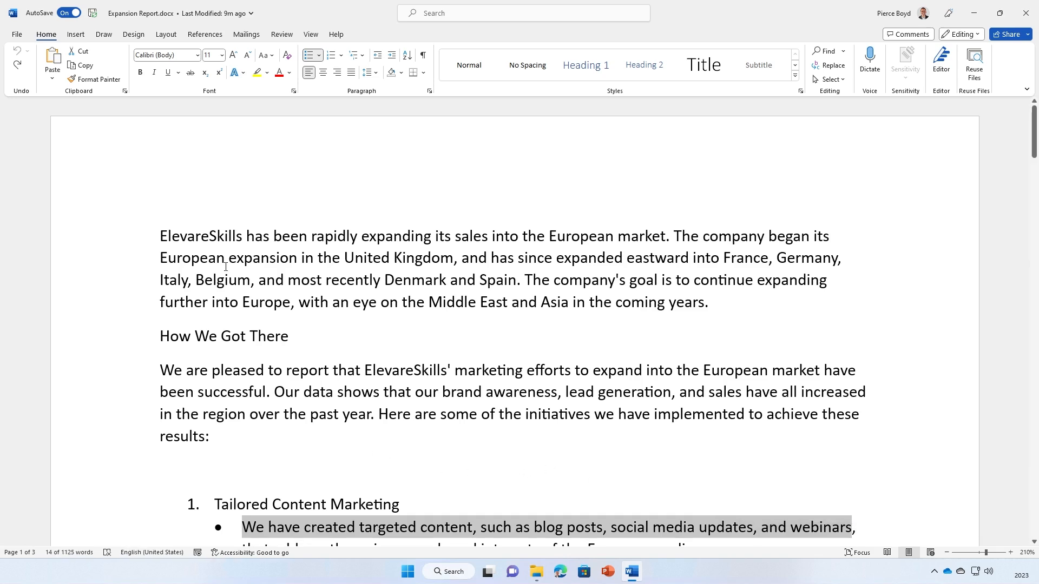
# Move from the report's start down one screen, and select "We have used localized language" through "make it more" in the second Tailored Content Marketing bullet.
pyautogui.click(149, 237)
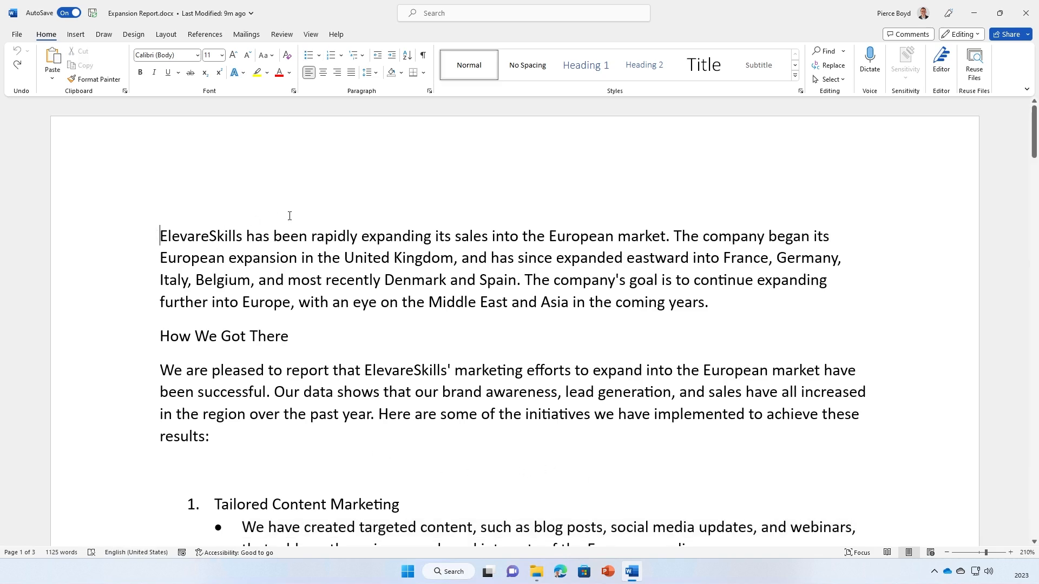
pyautogui.press('pagedown')
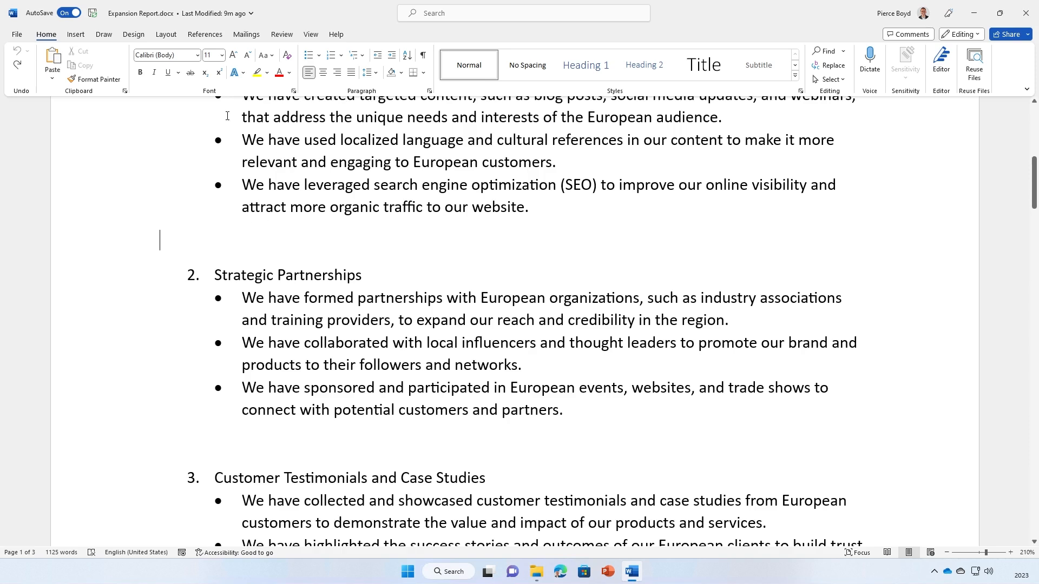
pyautogui.moveTo(241, 139); pyautogui.dragTo(828, 142)
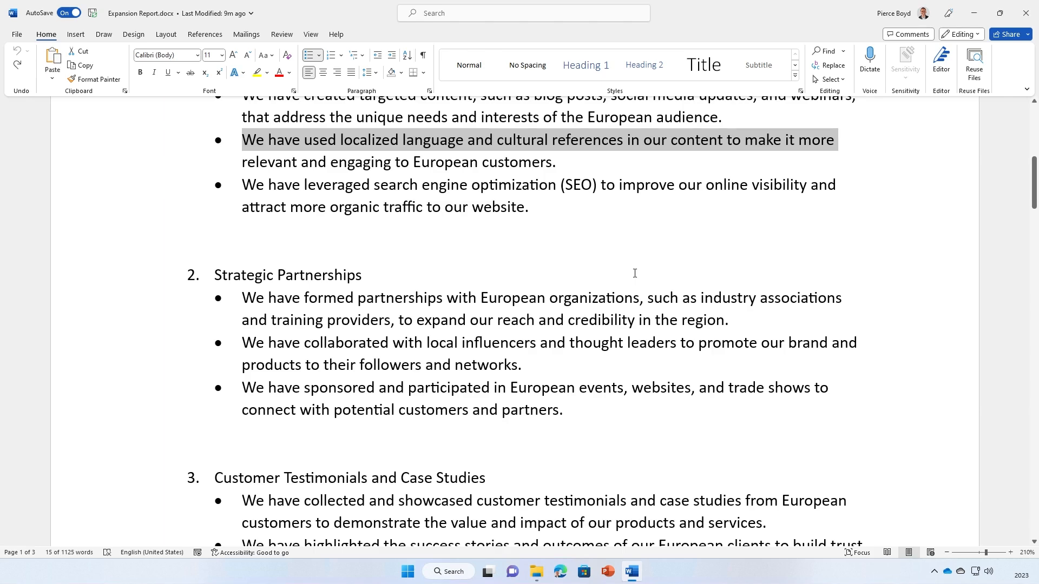
# Move the insertion point down one screen at a time until the end of the report.
pyautogui.press('pagedown')
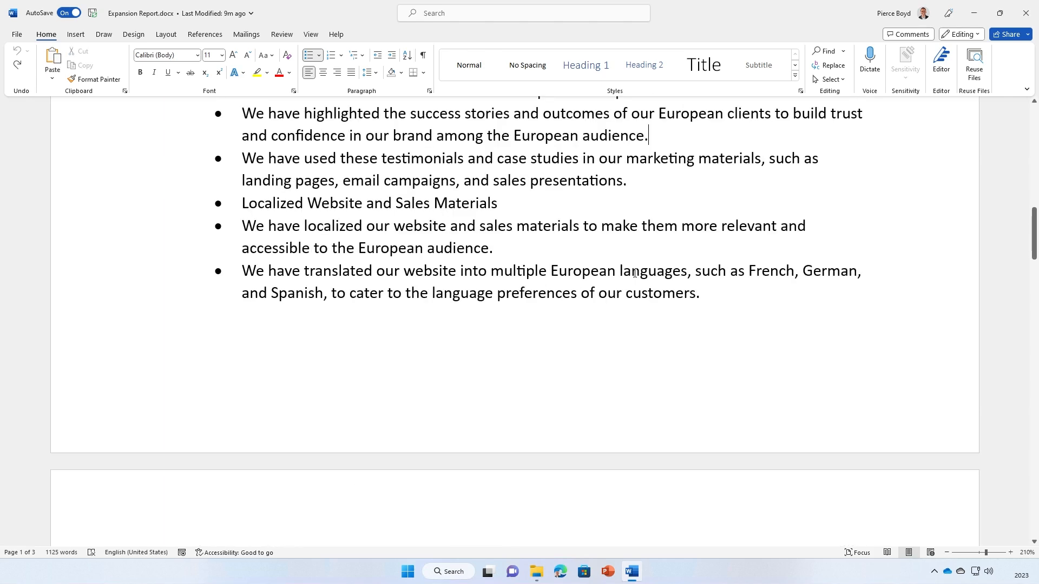
pyautogui.press('pagedown')
pyautogui.press('pagedown')
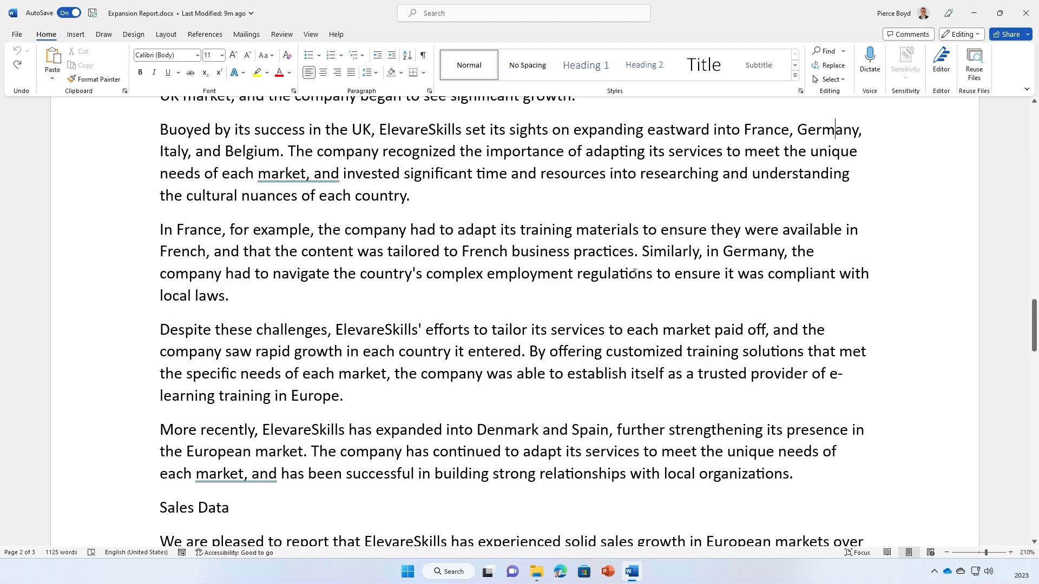
pyautogui.press('pagedown')
pyautogui.press('pagedown')
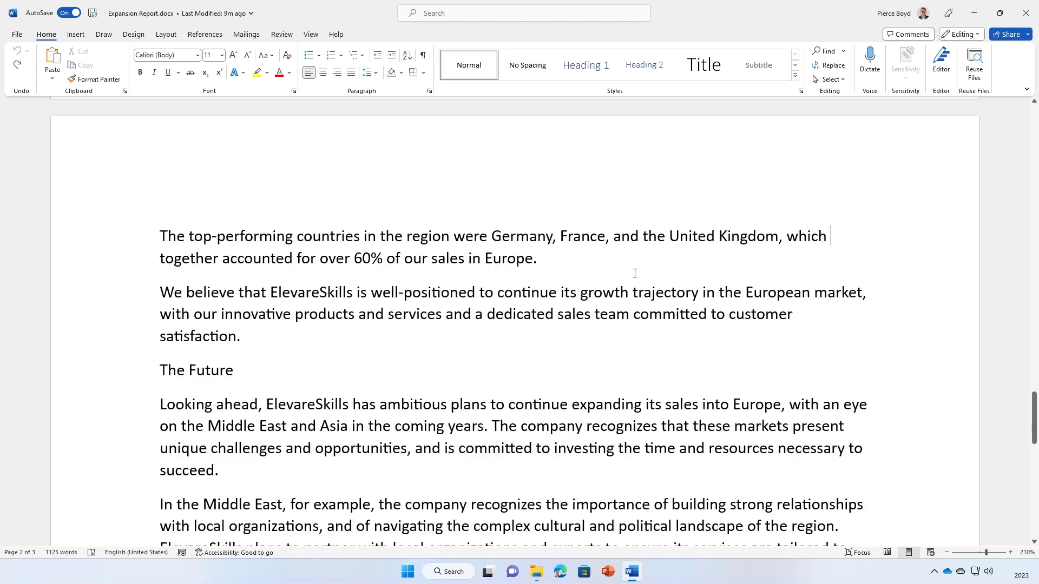
pyautogui.press('pagedown')
pyautogui.press('pagedown')
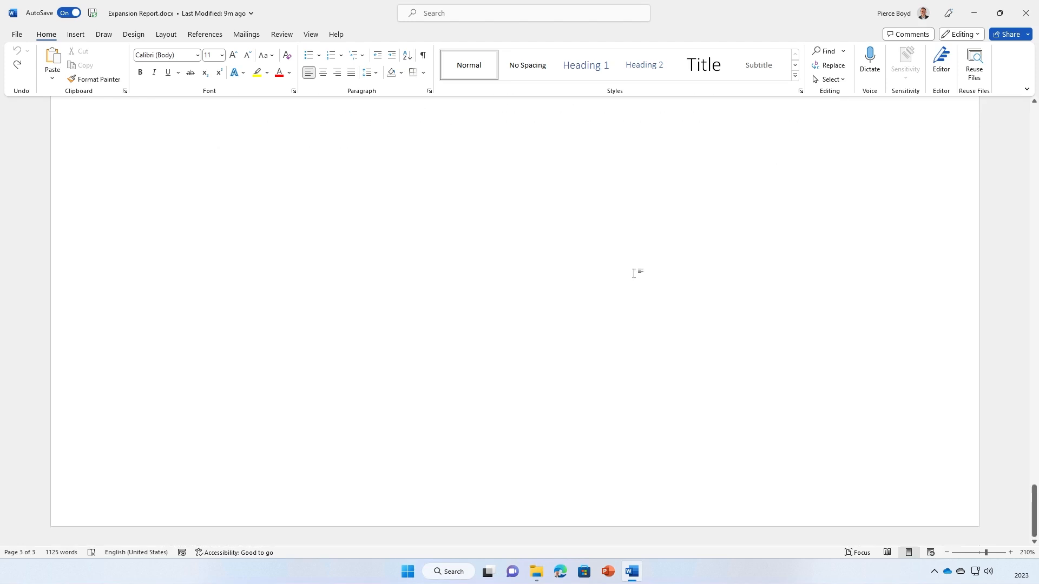
# Place the insertion point at the start of the report, and jump page by page to the beginning of page 3.
pyautogui.scroll(15, 633, 273)
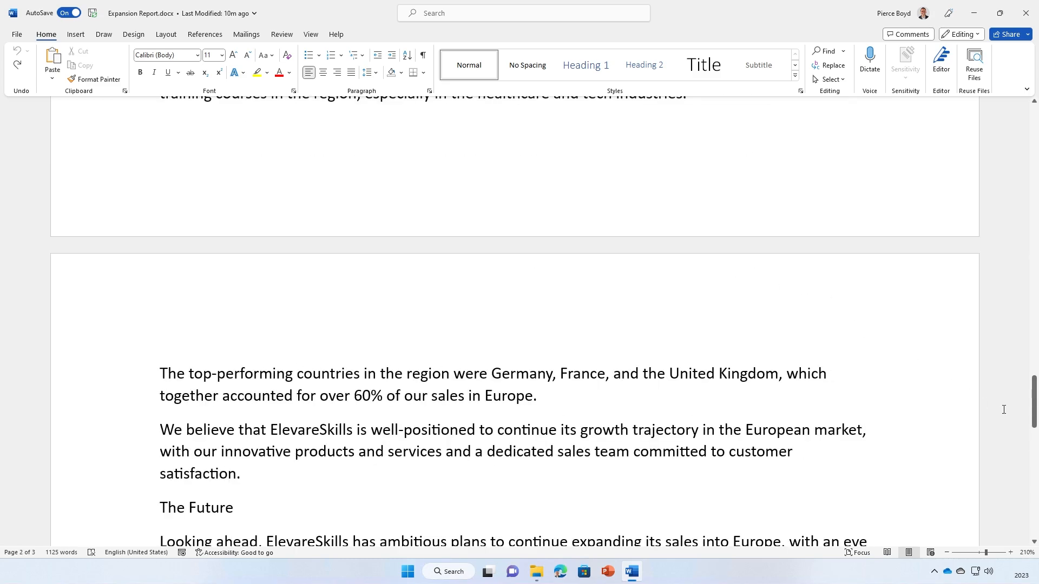
pyautogui.moveTo(1034, 403); pyautogui.dragTo(1035, 100)
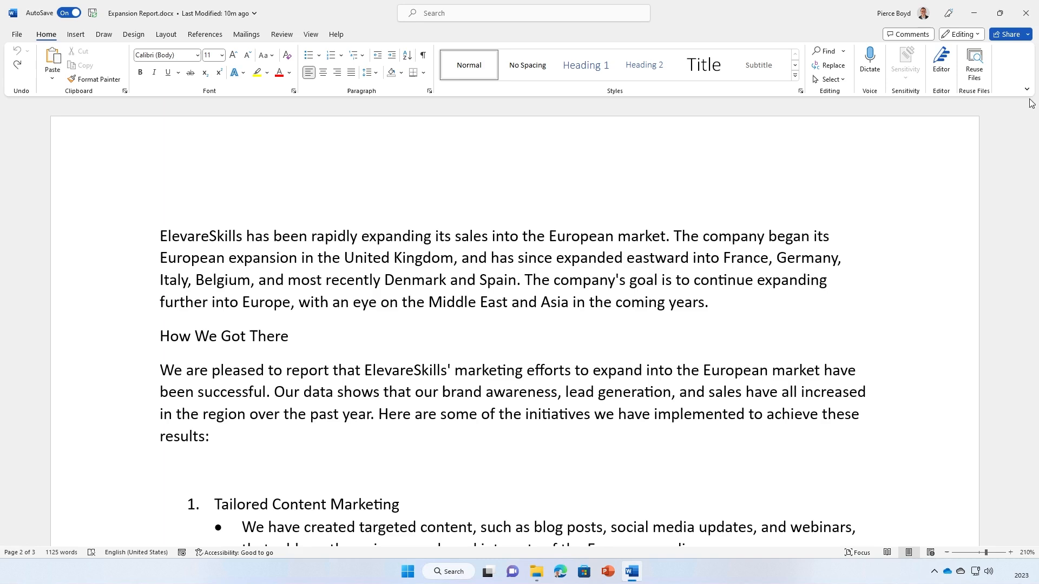
pyautogui.click(158, 236)
pyautogui.hotkey('ctrl', 'pagedown')
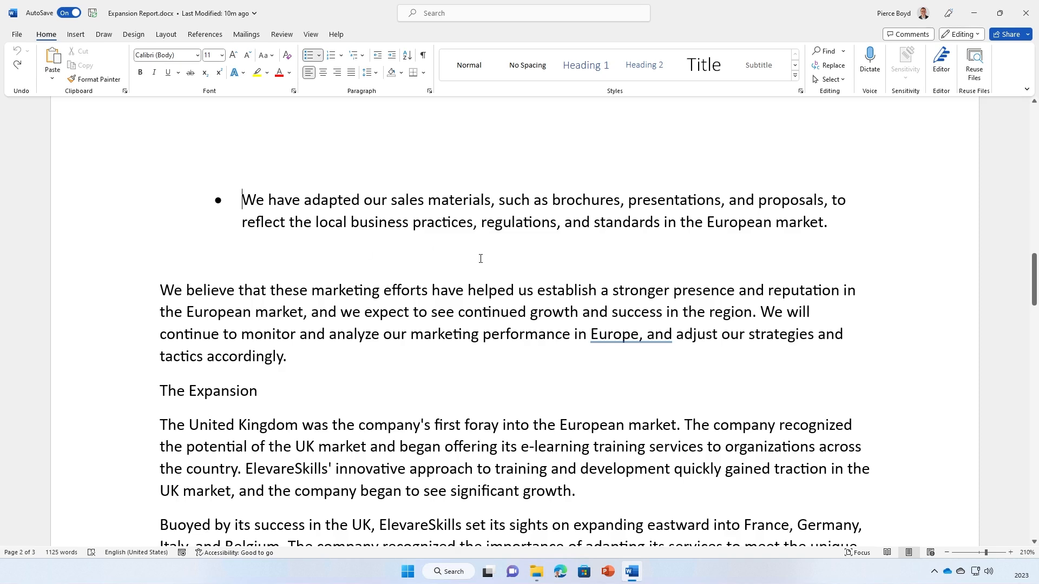
pyautogui.scroll(3, 367, 271)
pyautogui.scroll(-2, 367, 271)
pyautogui.scroll(-1, 348, 274)
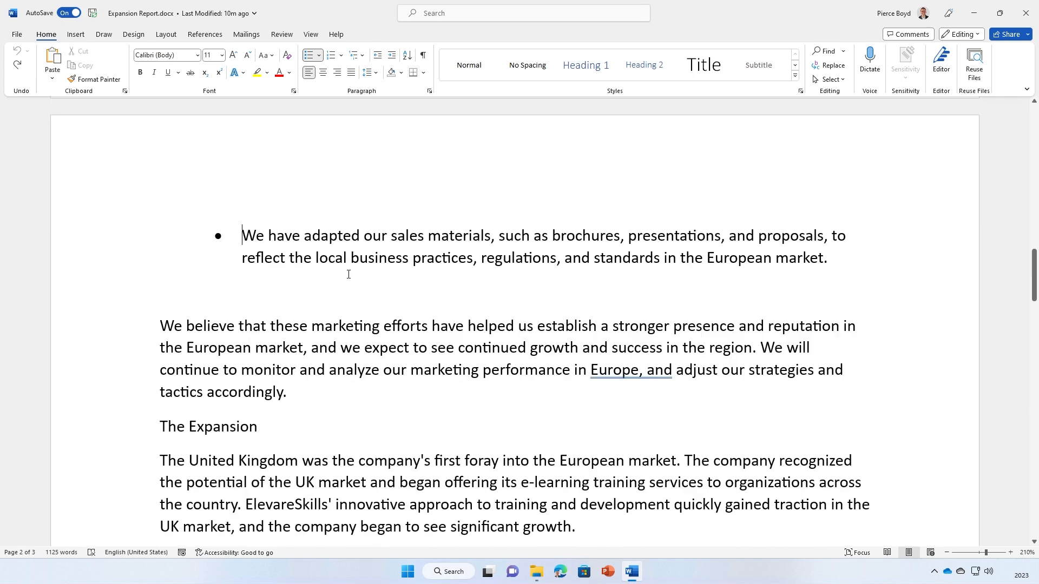
pyautogui.hotkey('ctrl', 'pagedown')
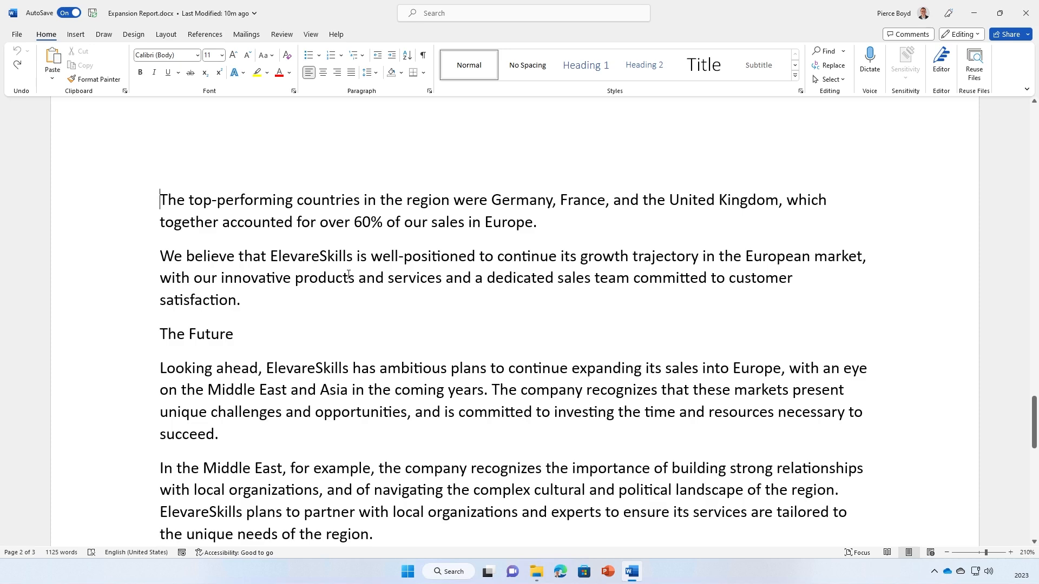
pyautogui.scroll(3, 246, 301)
pyautogui.scroll(-3, 255, 309)
# Jump the insertion point back page by page to the beginning of page 1, and forward again to page 3.
pyautogui.hotkey('ctrl', 'pageup')
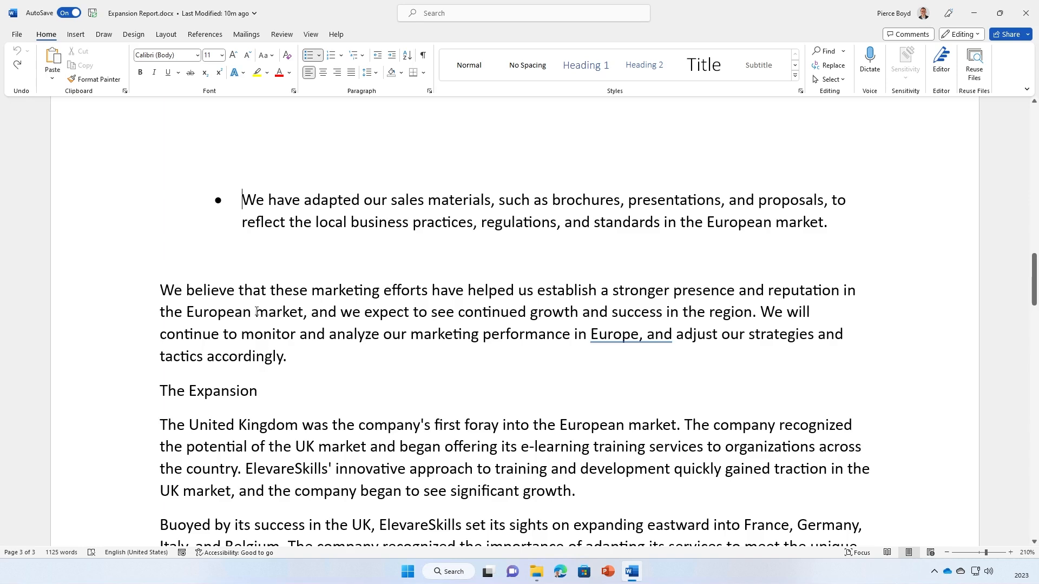
pyautogui.hotkey('ctrl', 'pageup')
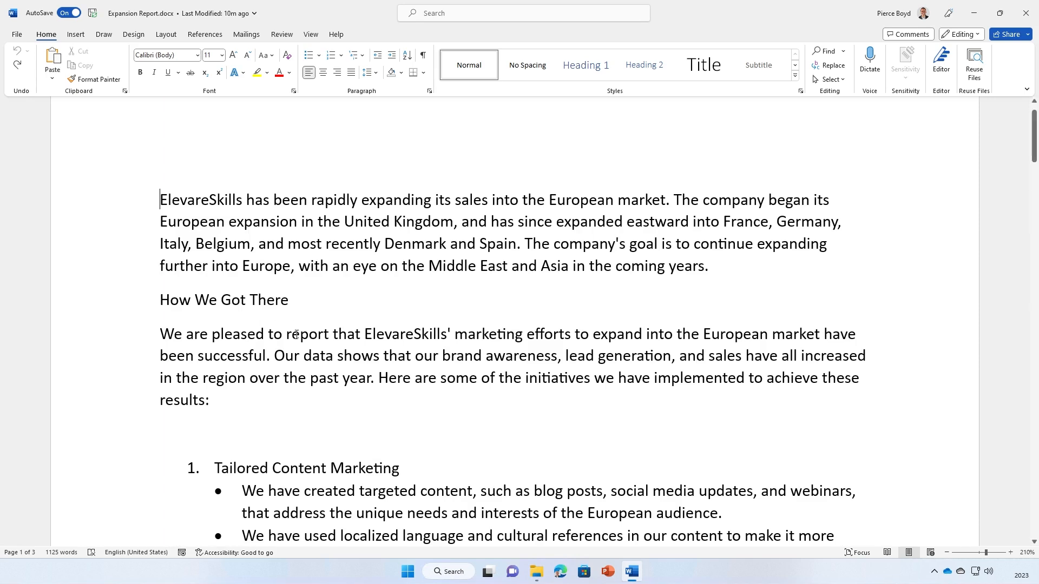
pyautogui.hotkey('ctrl', 'pagedown')
pyautogui.hotkey('ctrl', 'pagedown')
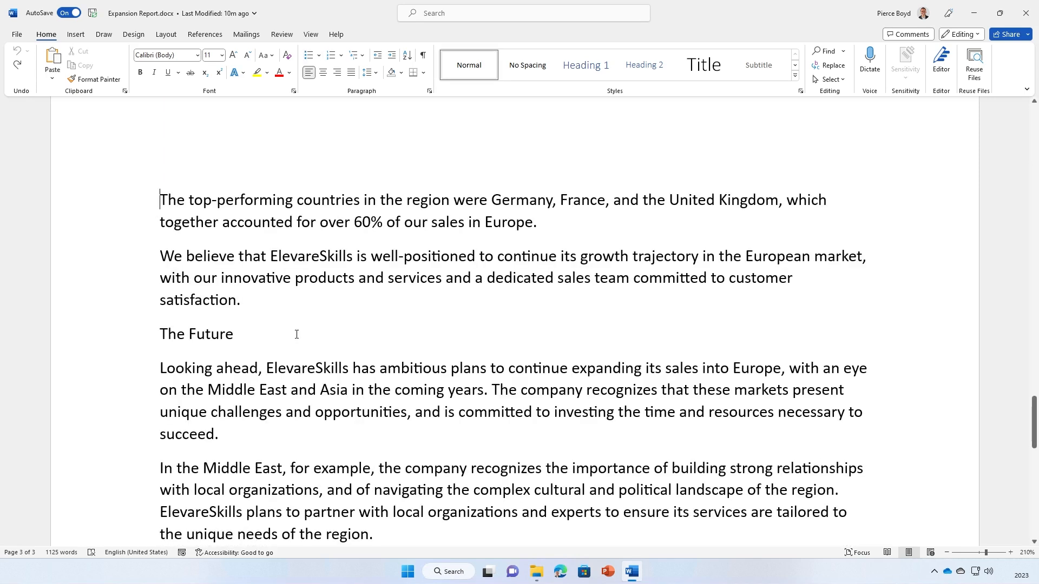
# Place the insertion point after the report's closing paragraph, and jump to the document's start, its end and its start again.
pyautogui.scroll(-8, 372, 318)
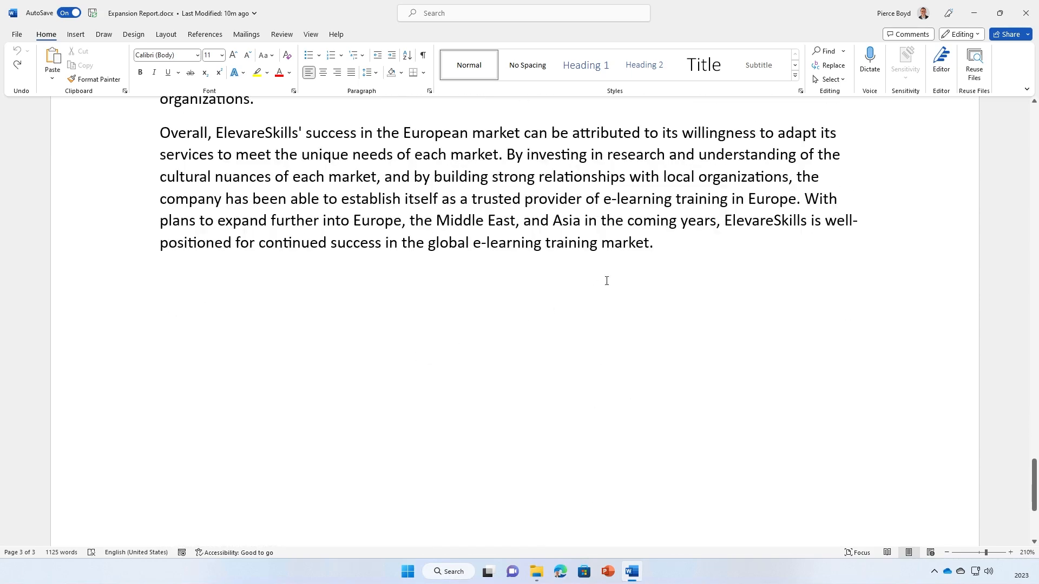
pyautogui.scroll(3, 600, 285)
pyautogui.click(682, 405)
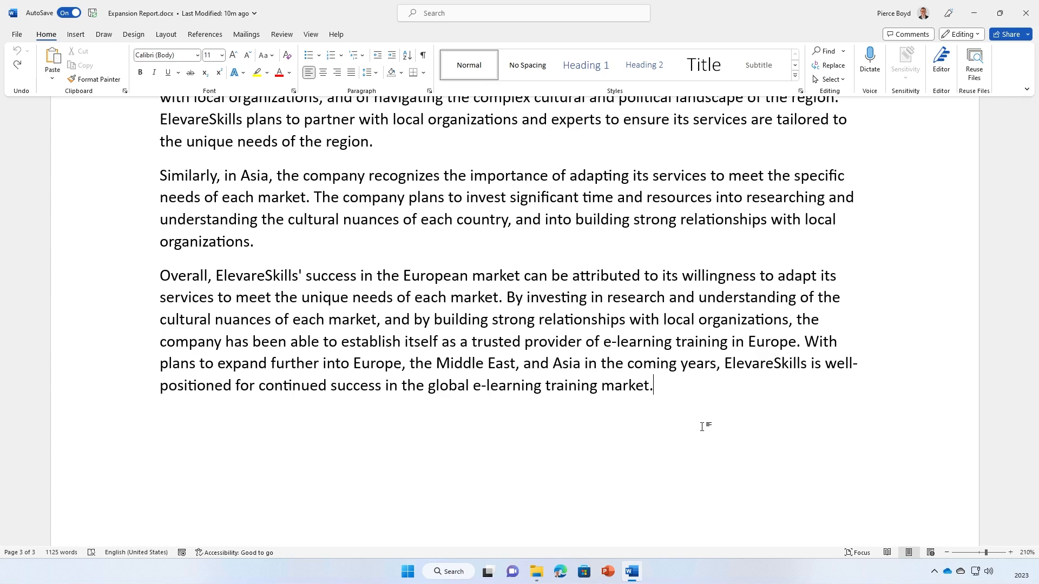
pyautogui.hotkey('ctrl', 'Home')
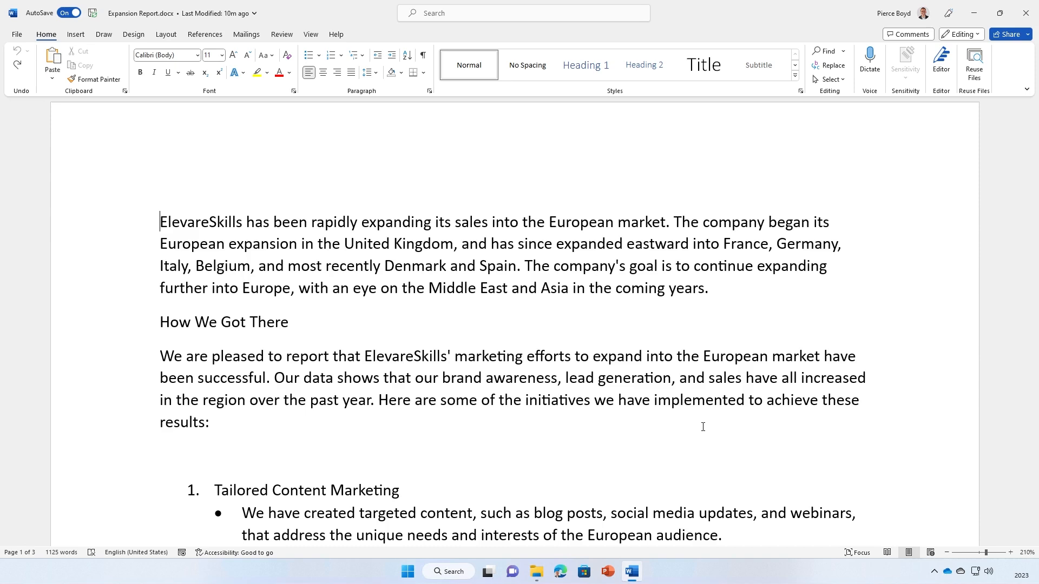
pyautogui.hotkey('ctrl', 'End')
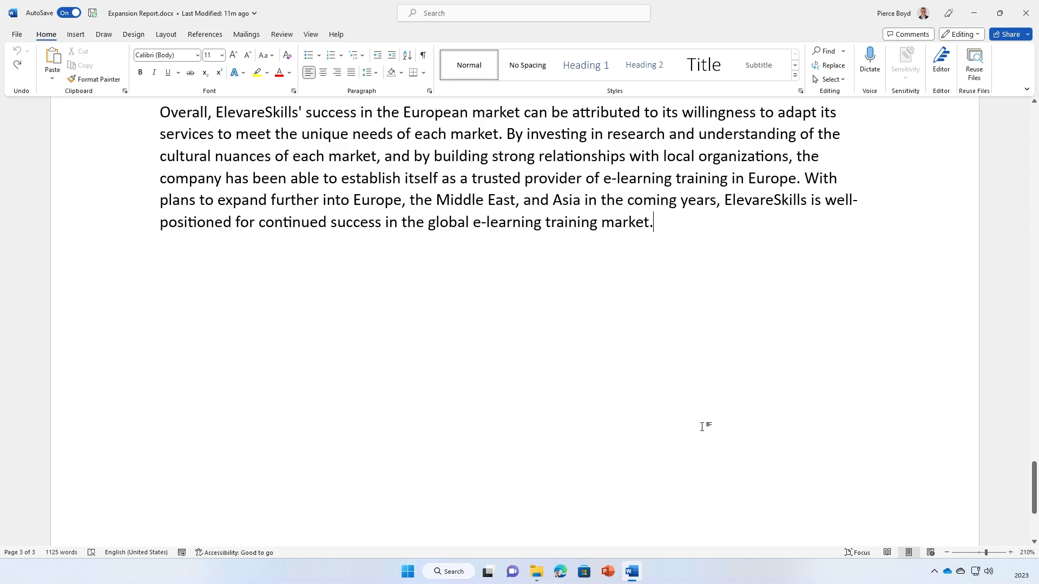
pyautogui.hotkey('ctrl', 'Home')
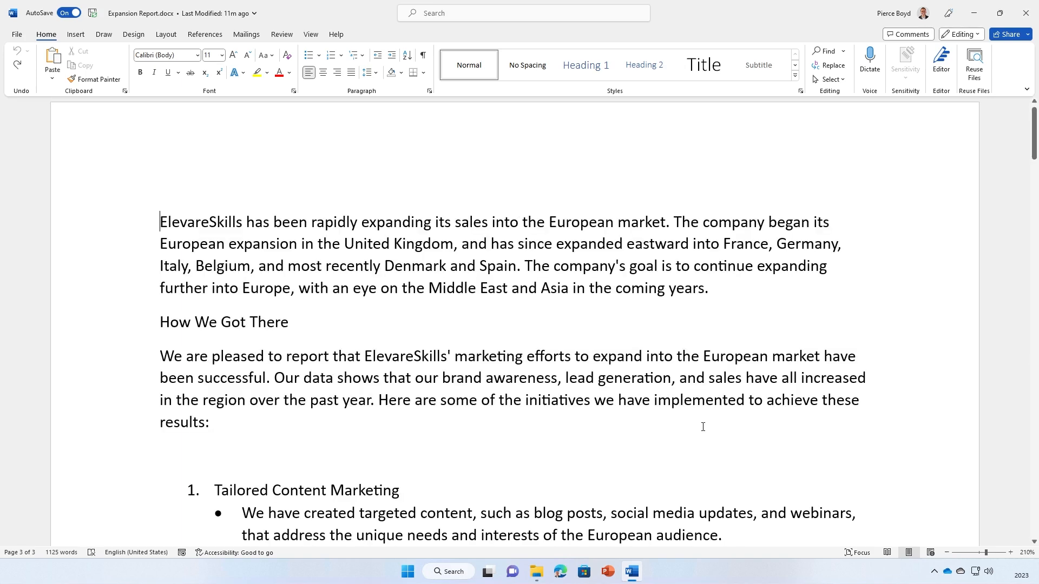